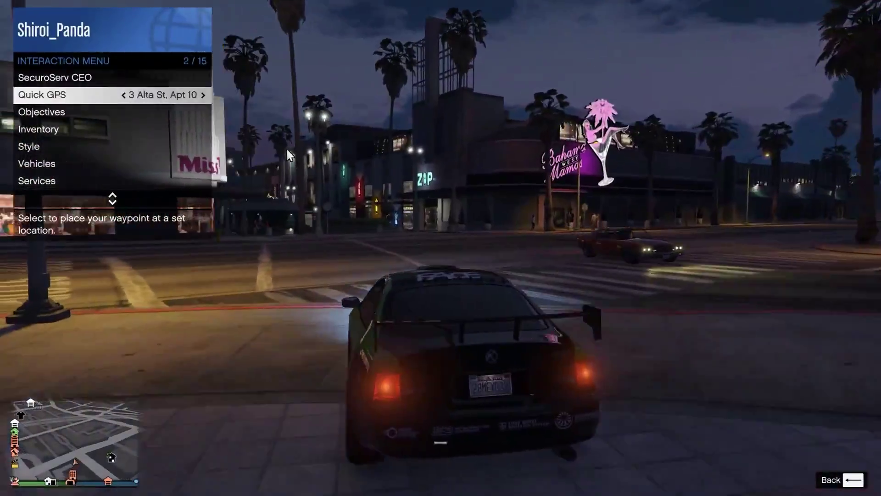
{"action": "key", "text": "Right"}
{"action": "key", "text": "Right"}
Set a GPS route and drive the car to Ammu-Nation
{"action": "key", "text": "Return"}
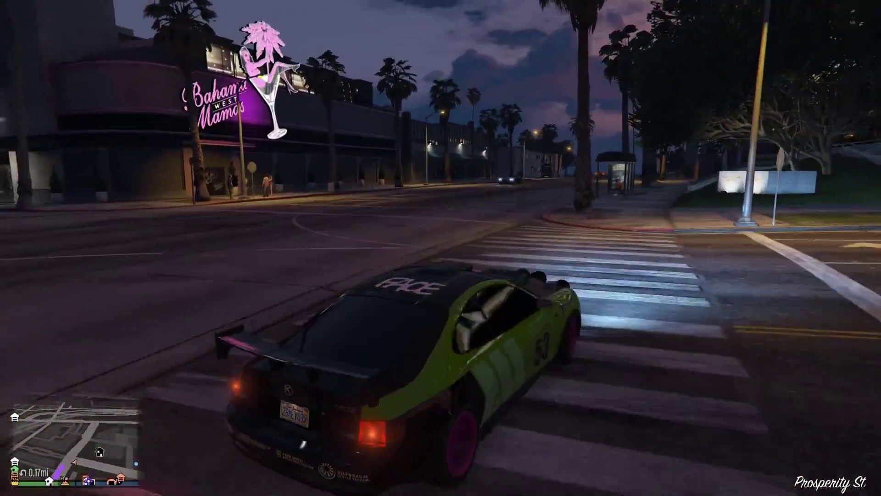
{"action": "key", "text": "a"}
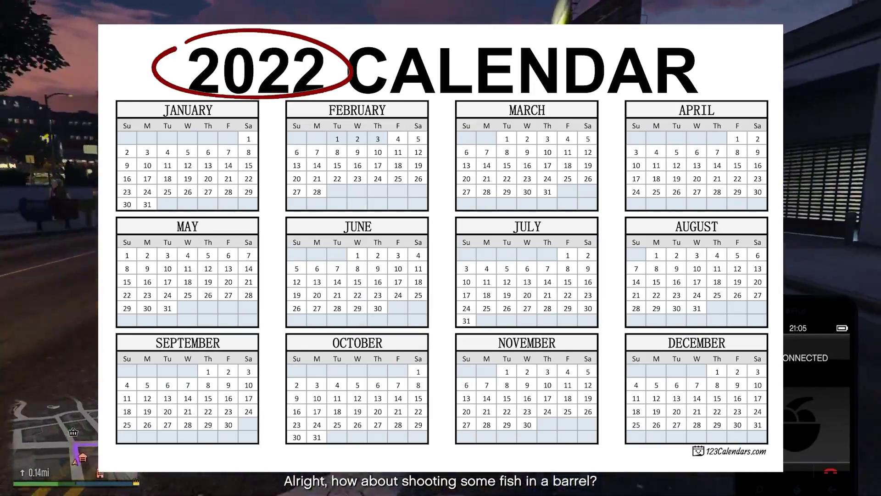
{"action": "key", "text": "d"}
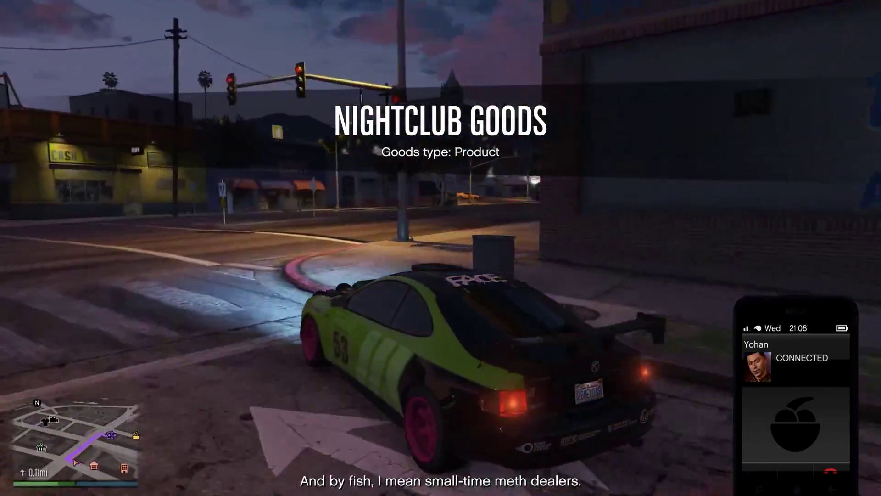
{"action": "key", "text": "w"}
{"action": "key", "text": "a"}
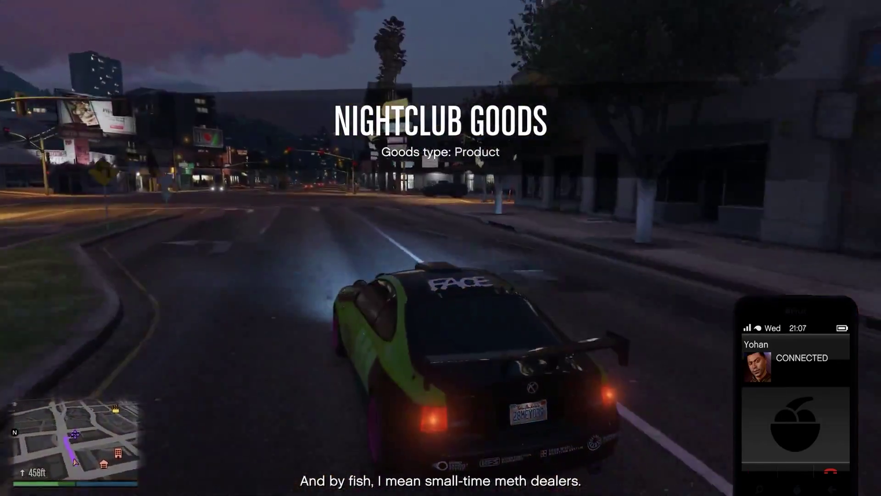
{"action": "key", "text": "w"}
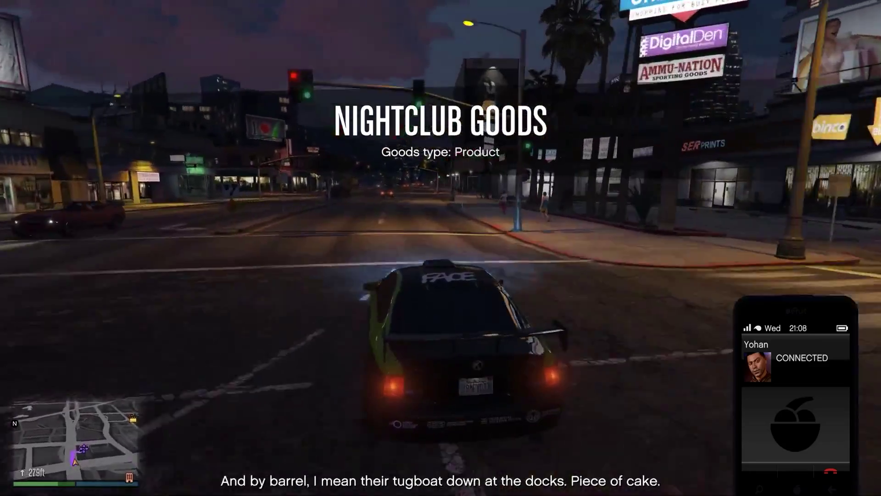
{"action": "key", "text": "w"}
{"action": "key", "text": "d"}
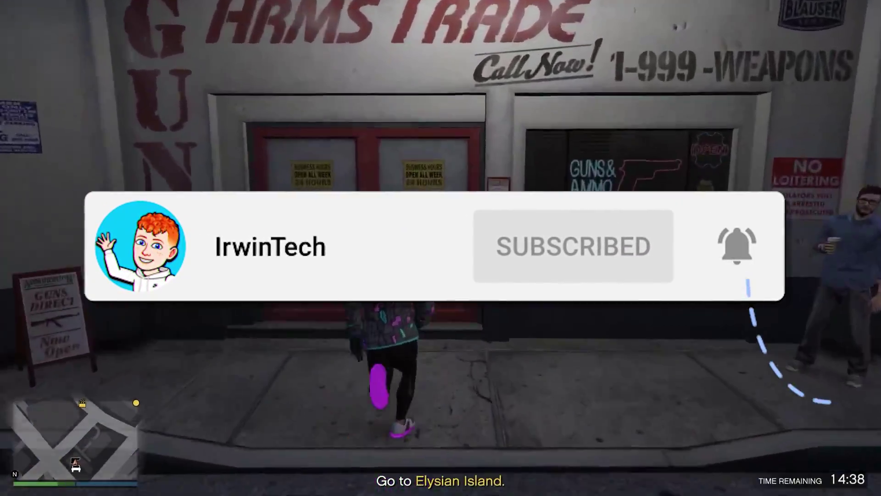
Buy Super Heavy Armor in the armor shop until ARMOR reads 10/10, then leave
{"action": "key", "text": "e"}
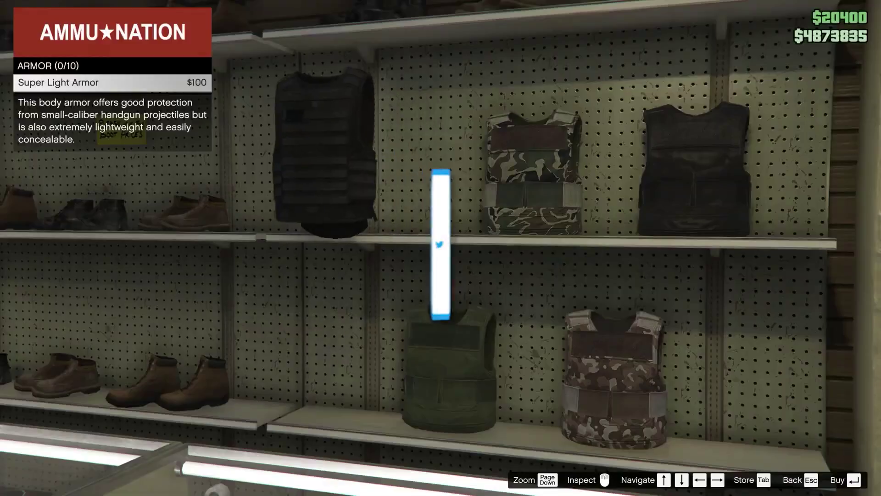
{"action": "key", "text": "Down"}
{"action": "key", "text": "Down"}
{"action": "key", "text": "Down"}
{"action": "key", "text": "Down"}
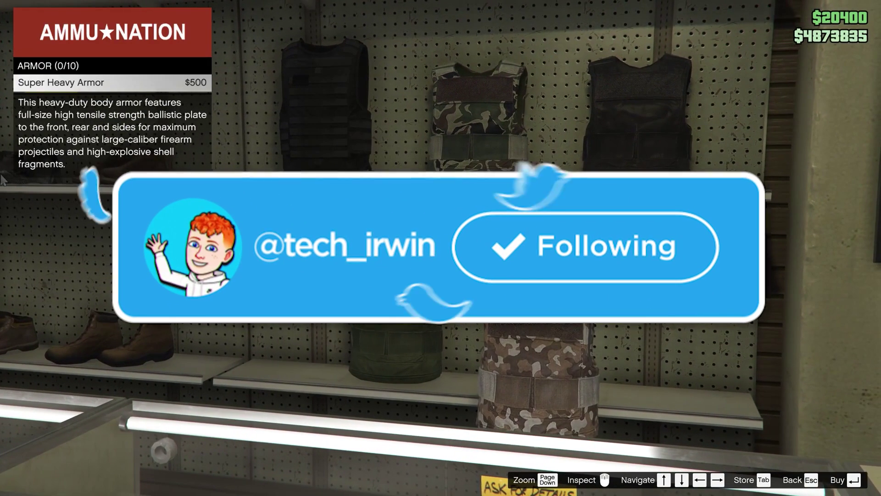
{"action": "key", "text": "Return"}
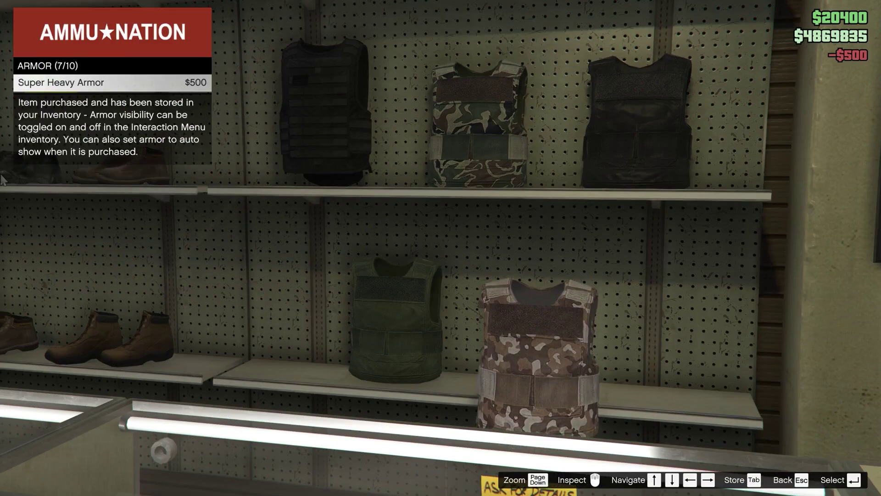
{"action": "key", "text": "Return"}
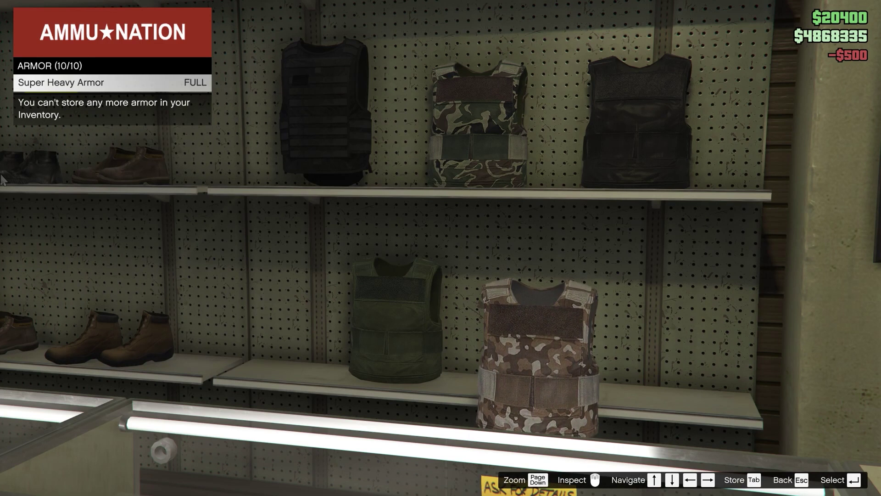
{"action": "key", "text": "Escape"}
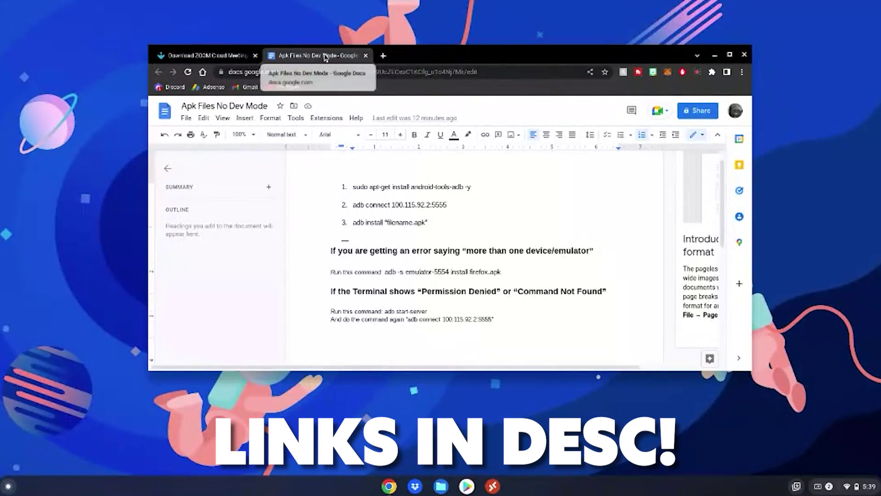
{"action": "left_click", "coordinate": [216, 55]}
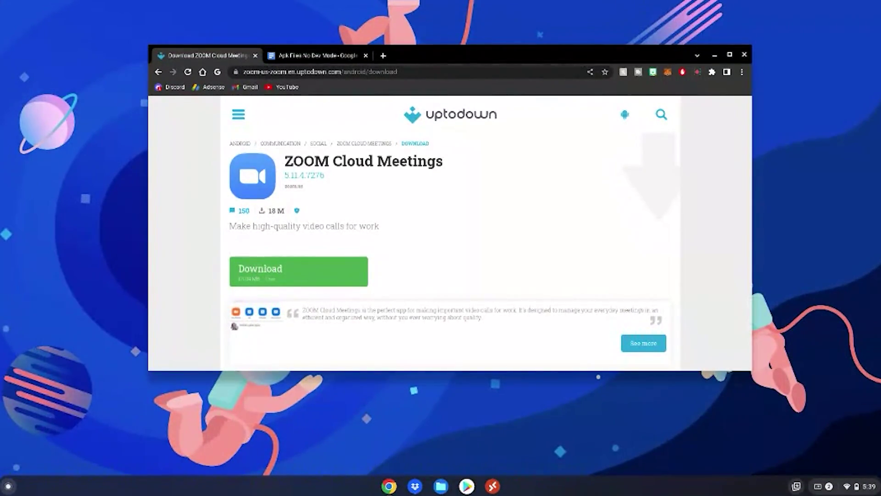
{"action": "key", "text": "ctrl+Tab"}
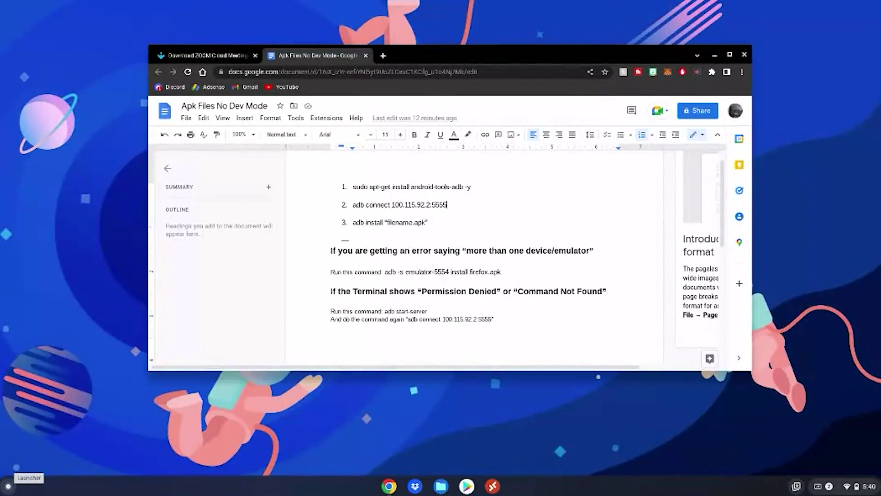
Turn on ADB debugging under Developers > Linux development environment > Develop Android apps, then close Settings
{"action": "left_click", "coordinate": [8, 486]}
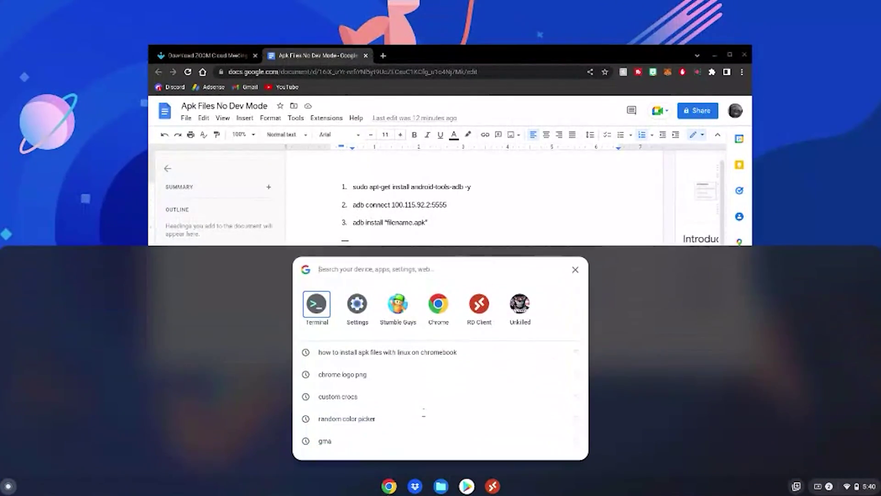
{"action": "type", "text": "set"}
{"action": "key", "text": "Return"}
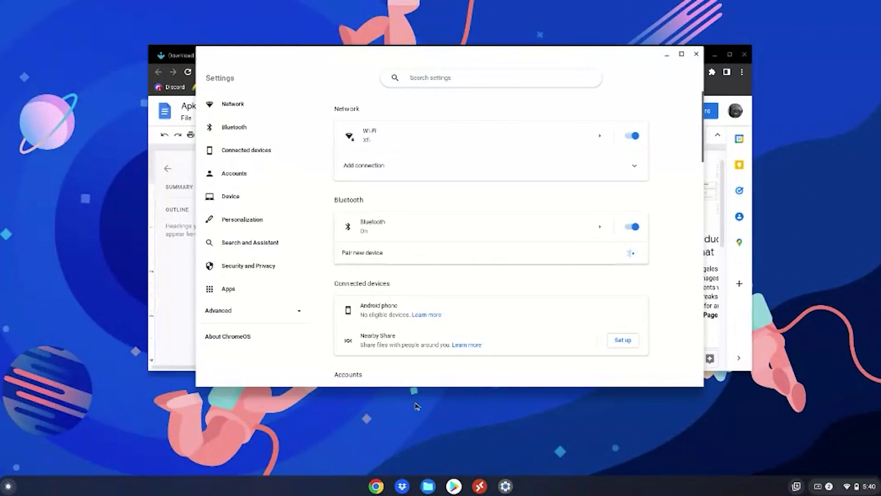
{"action": "scroll", "coordinate": [286, 318], "scroll_direction": "down", "scroll_amount": 2}
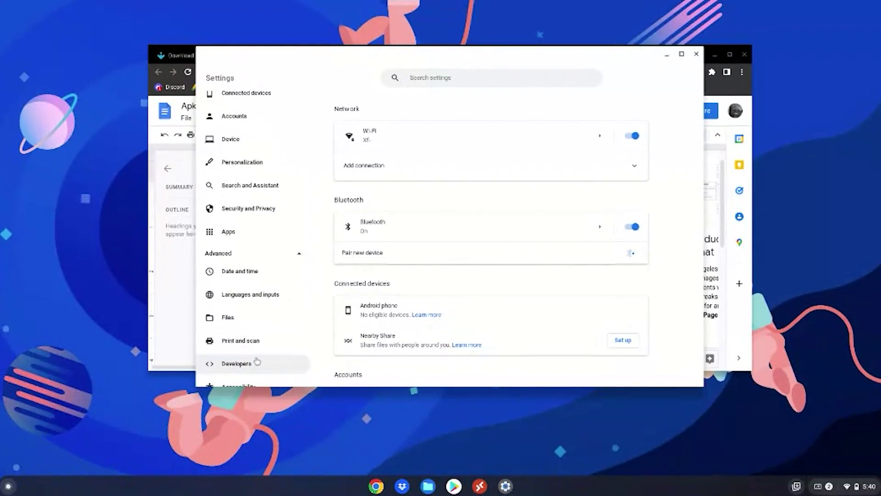
{"action": "left_click", "coordinate": [256, 362]}
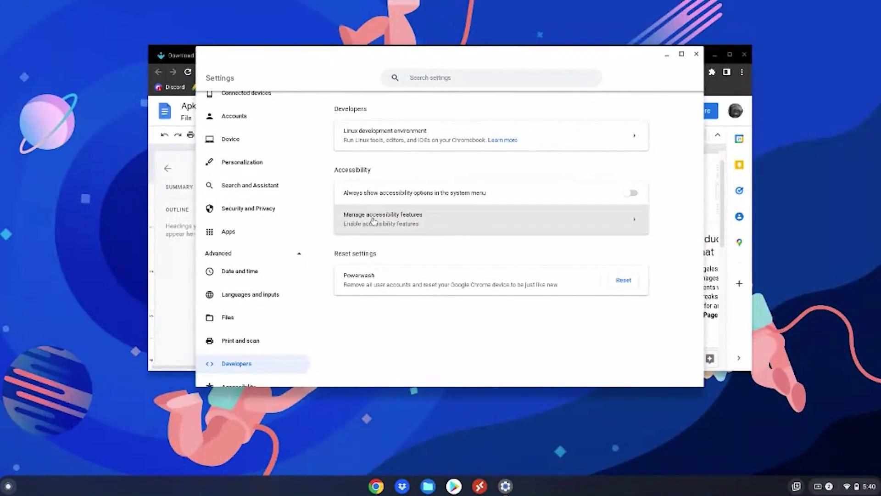
{"action": "left_click", "coordinate": [380, 131]}
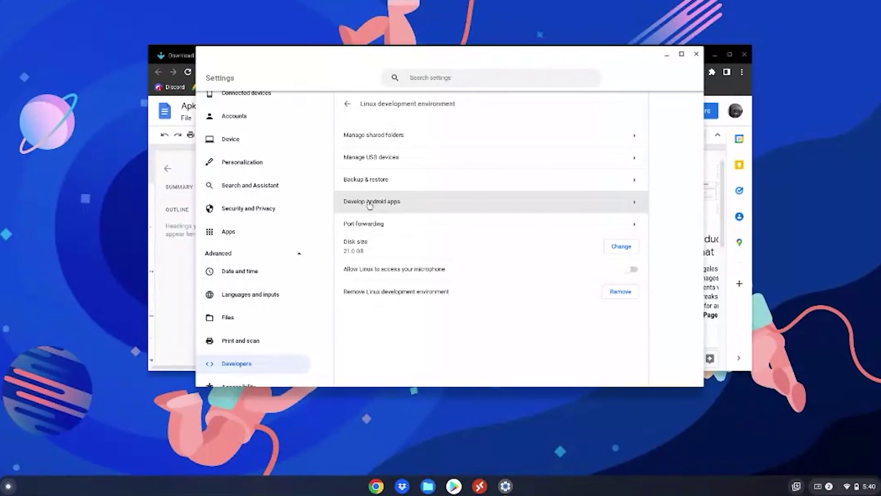
{"action": "left_click", "coordinate": [370, 205]}
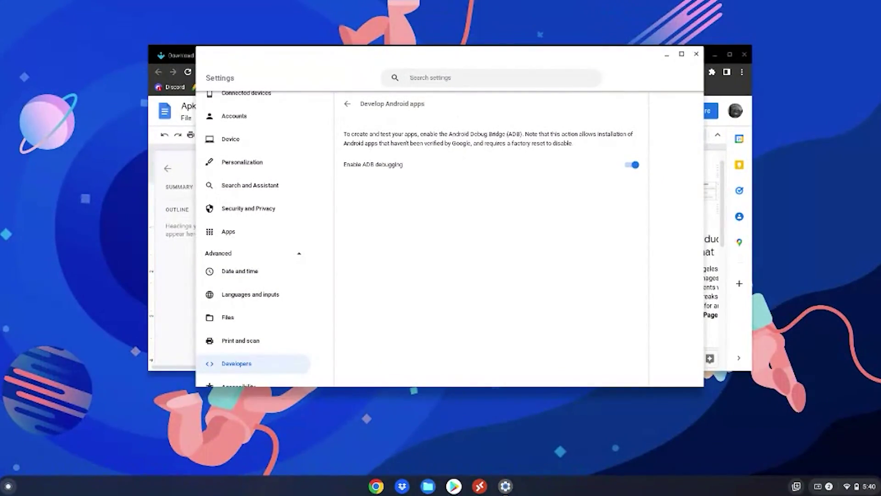
{"action": "left_click", "coordinate": [696, 54]}
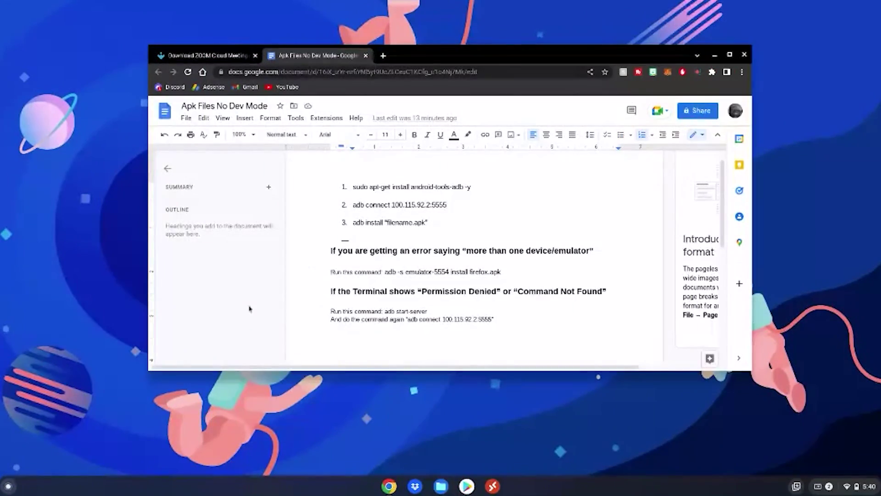
Launch the Terminal from the Linux apps folder and open a penguin shell
{"action": "key", "text": "super"}
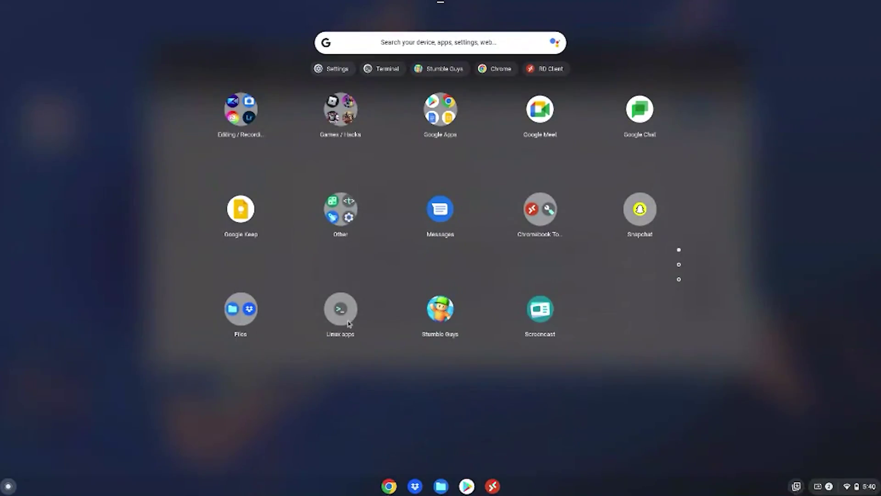
{"action": "left_click", "coordinate": [348, 323]}
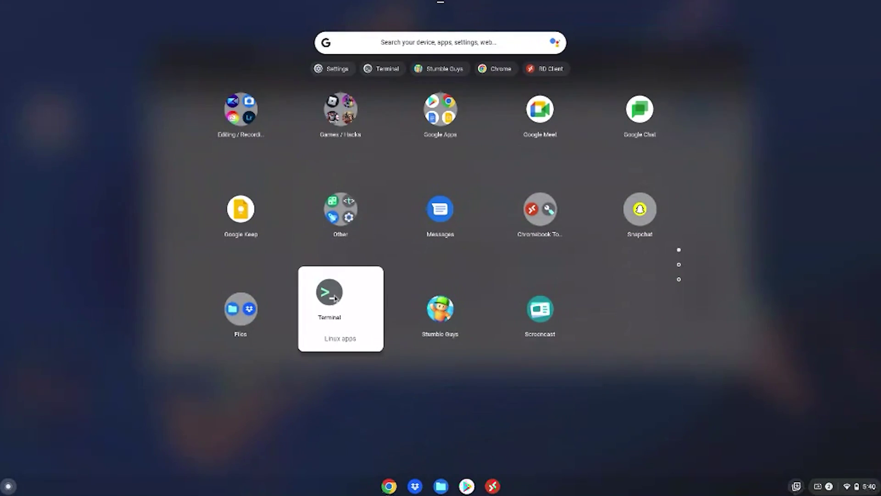
{"action": "left_click", "coordinate": [338, 300]}
{"action": "left_click", "coordinate": [164, 192]}
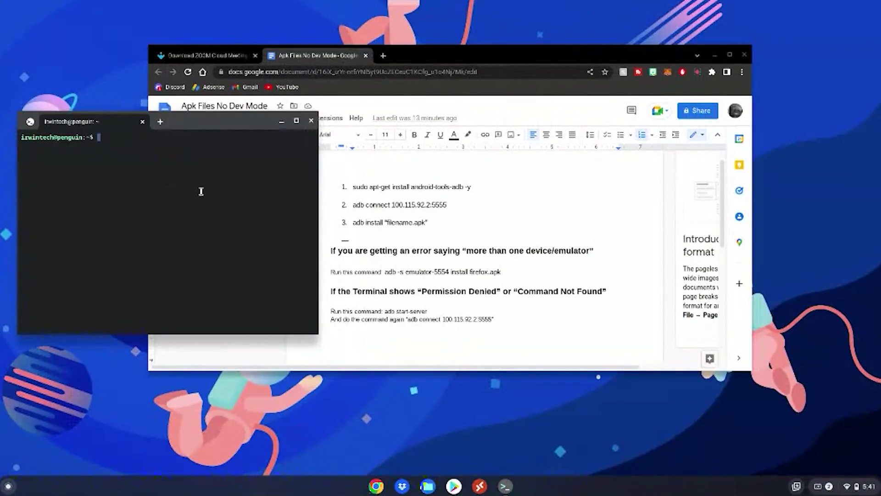
Copy 'sudo apt-get install android-tools-adb -y' from the doc and run it in Terminal
{"action": "left_click_drag", "start_coordinate": [354, 187], "coordinate": [469, 187]}
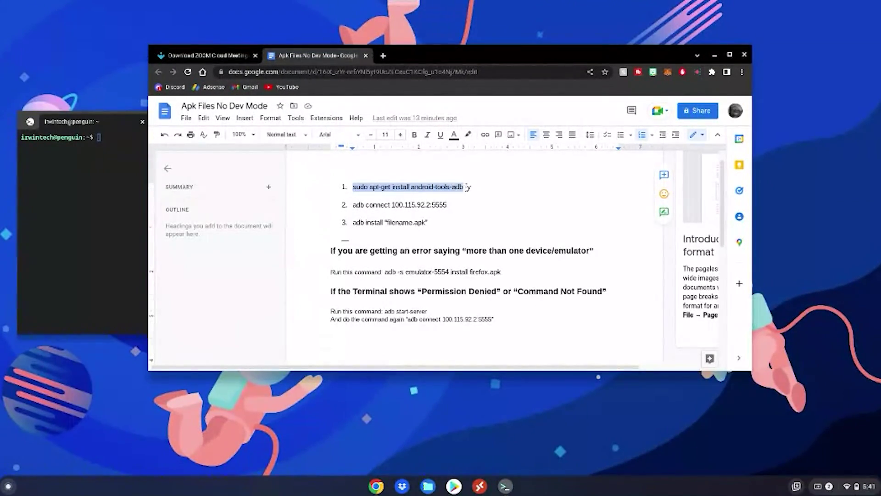
{"action": "right_click", "coordinate": [465, 187]}
{"action": "left_click", "coordinate": [479, 159]}
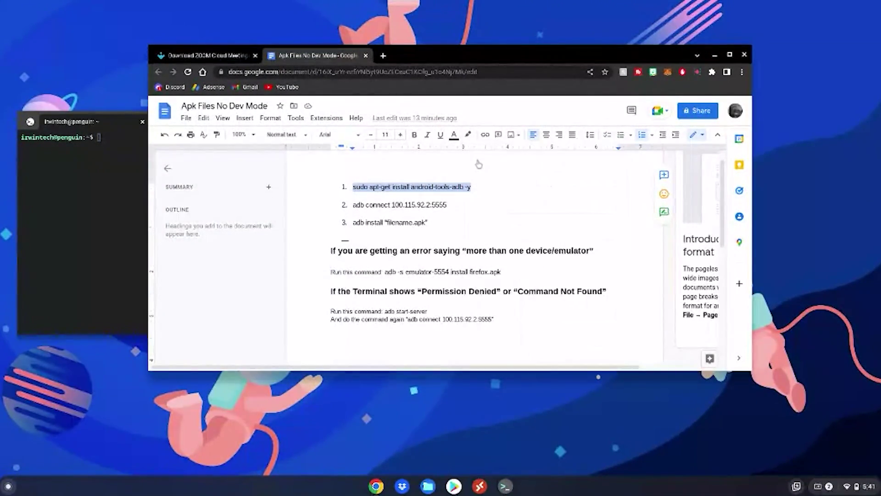
{"action": "left_click", "coordinate": [108, 139]}
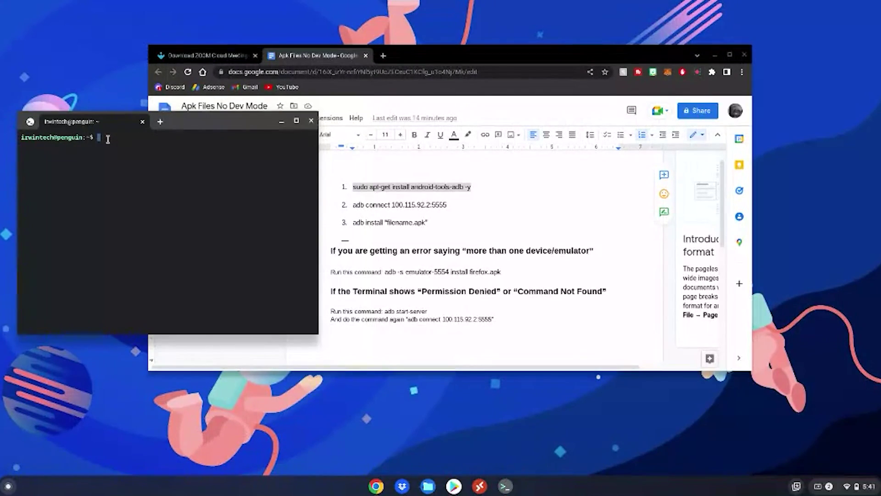
{"action": "key", "text": "ctrl+shift+v"}
{"action": "key", "text": "Return"}
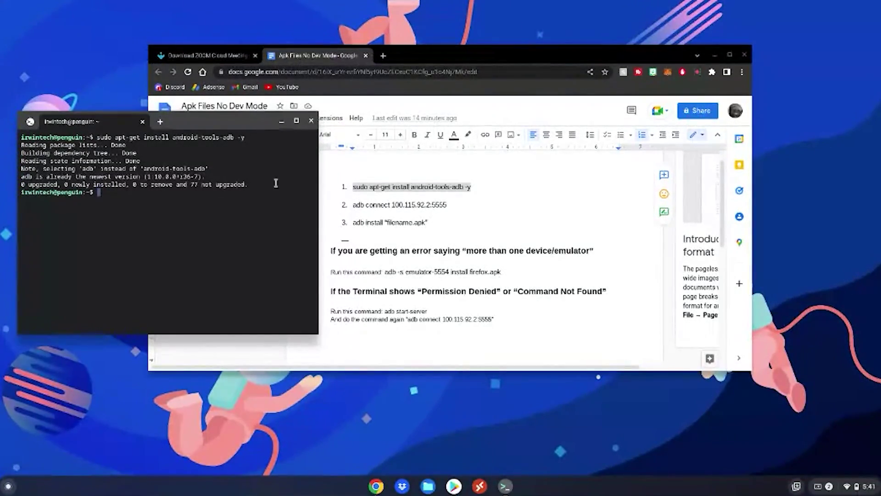
Run 'adb connect 100.115.92.2:5555' copied from the doc and allow USB debugging
{"action": "left_click", "coordinate": [353, 205]}
{"action": "left_click_drag", "start_coordinate": [353, 204], "coordinate": [446, 205]}
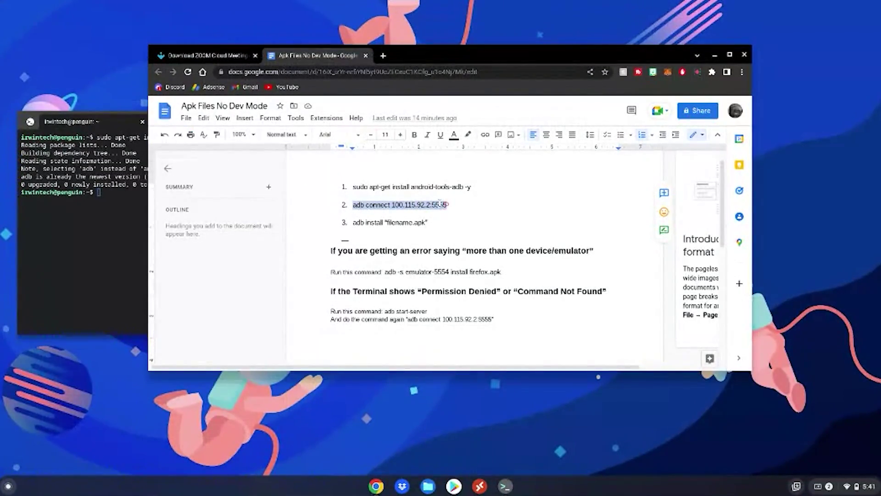
{"action": "right_click", "coordinate": [444, 205]}
{"action": "left_click", "coordinate": [459, 159]}
{"action": "left_click", "coordinate": [115, 195]}
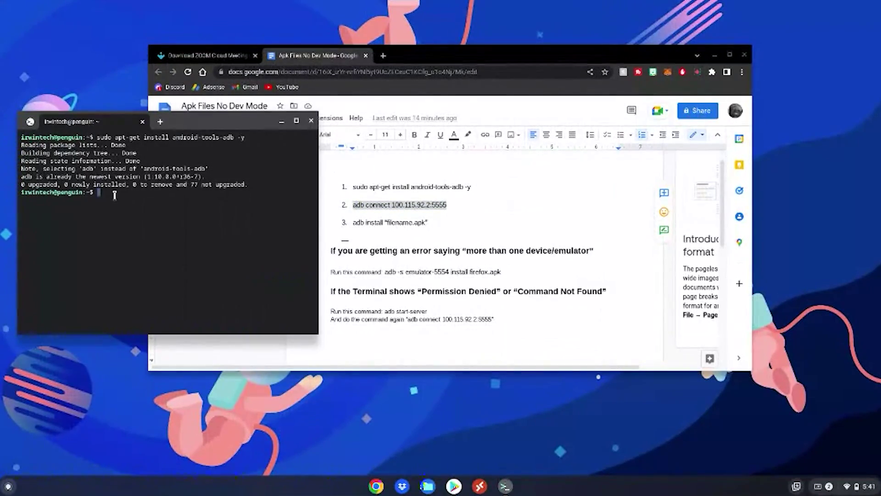
{"action": "key", "text": "ctrl+shift+v"}
{"action": "key", "text": "Return"}
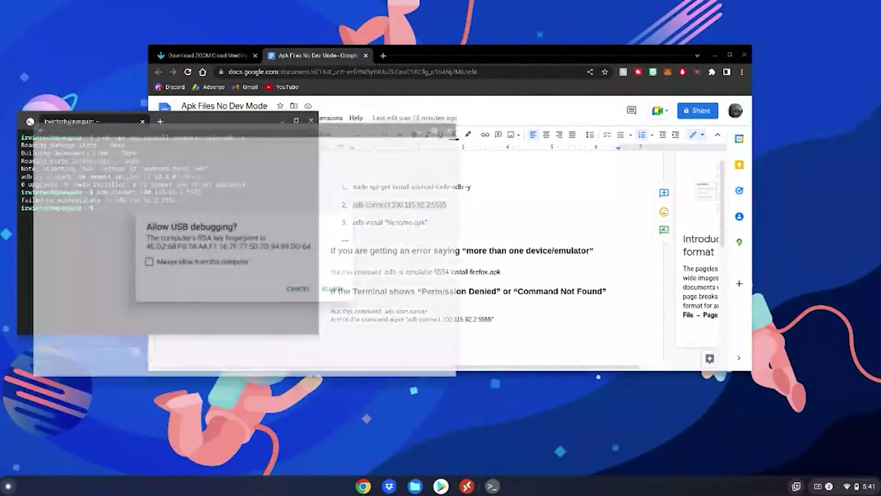
{"action": "left_click", "coordinate": [331, 289]}
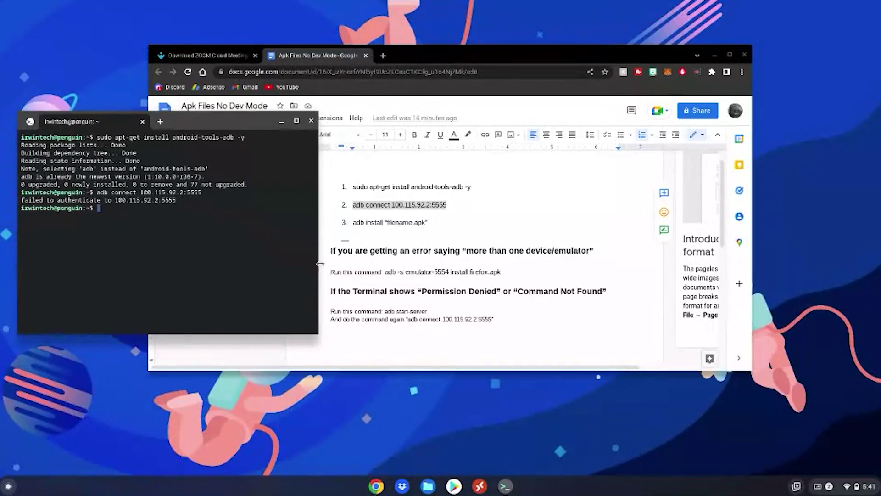
On the Uptodown ZOOM page, keep the downloaded APK and dismiss the Download complete notice
{"action": "left_click", "coordinate": [233, 56]}
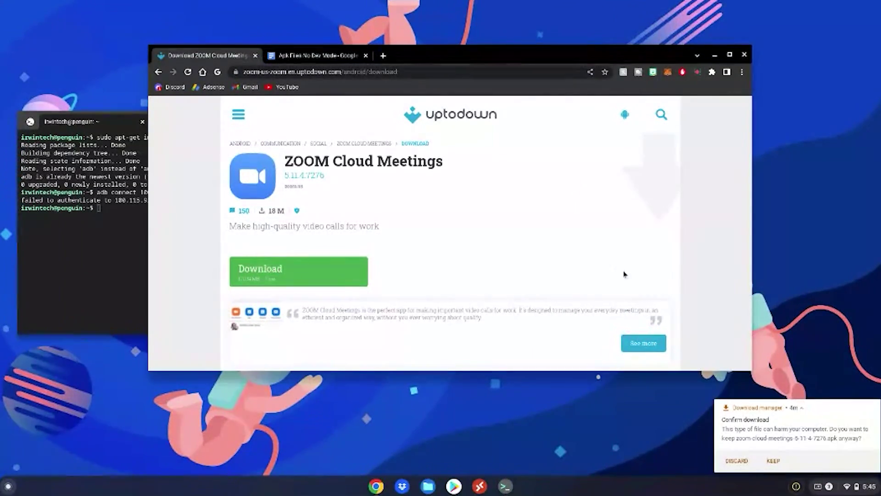
{"action": "left_click", "coordinate": [773, 460]}
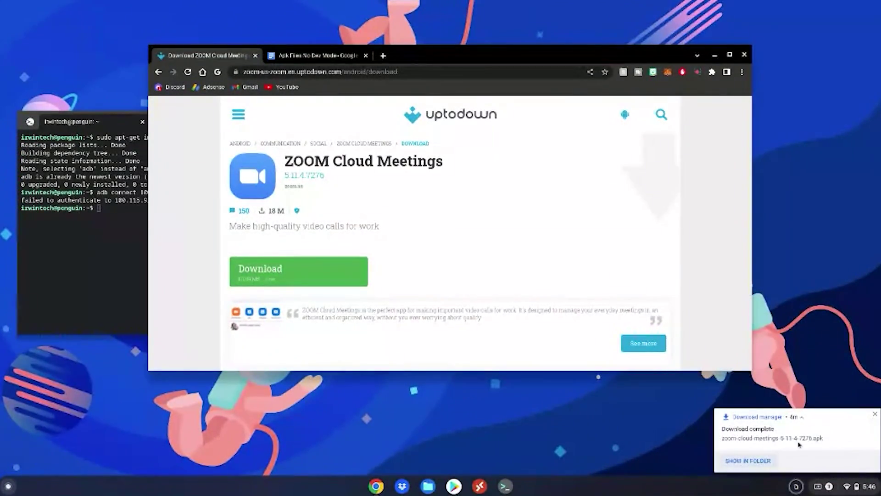
{"action": "left_click", "coordinate": [874, 406]}
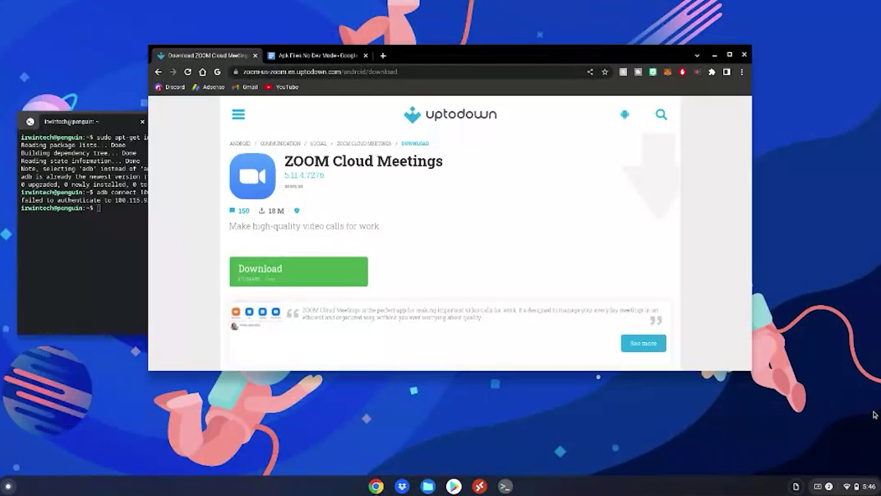
Drag zoom-cloud-meetings-5-11-4-7276.apk from Downloads onto Linux files, then close Files
{"action": "left_click", "coordinate": [428, 486]}
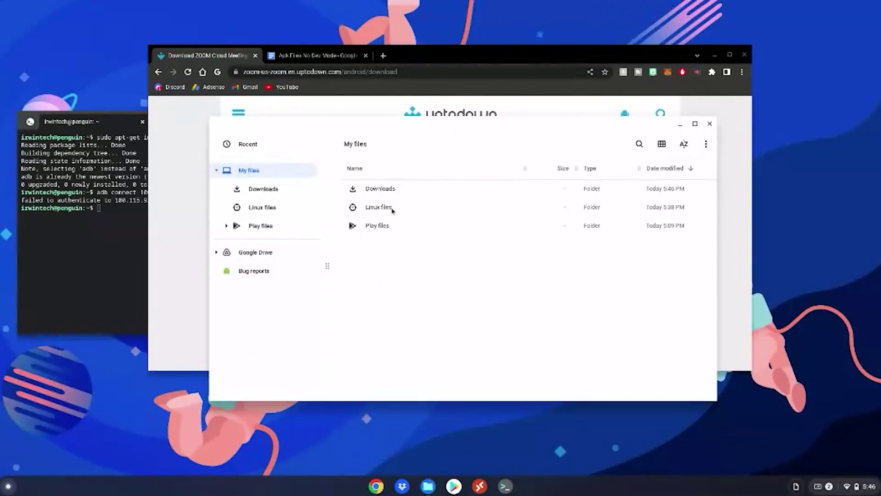
{"action": "double_click", "coordinate": [385, 192]}
{"action": "left_click", "coordinate": [384, 192]}
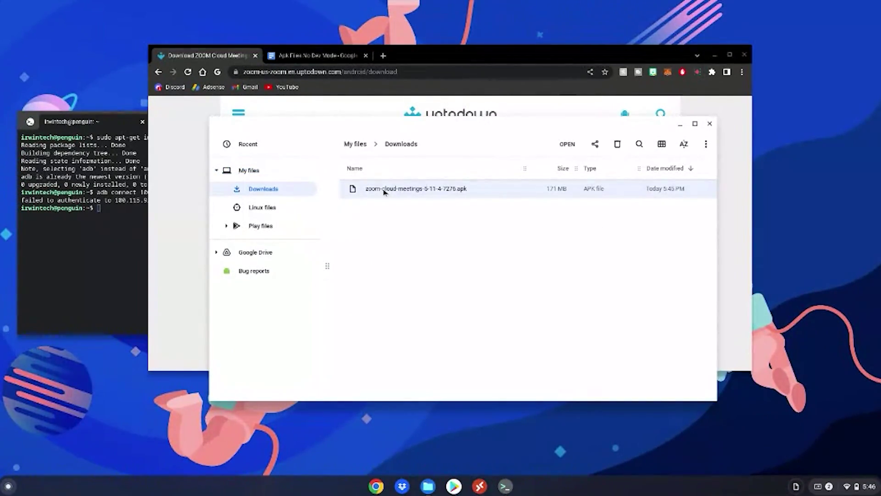
{"action": "left_click_drag", "start_coordinate": [387, 191], "coordinate": [266, 207]}
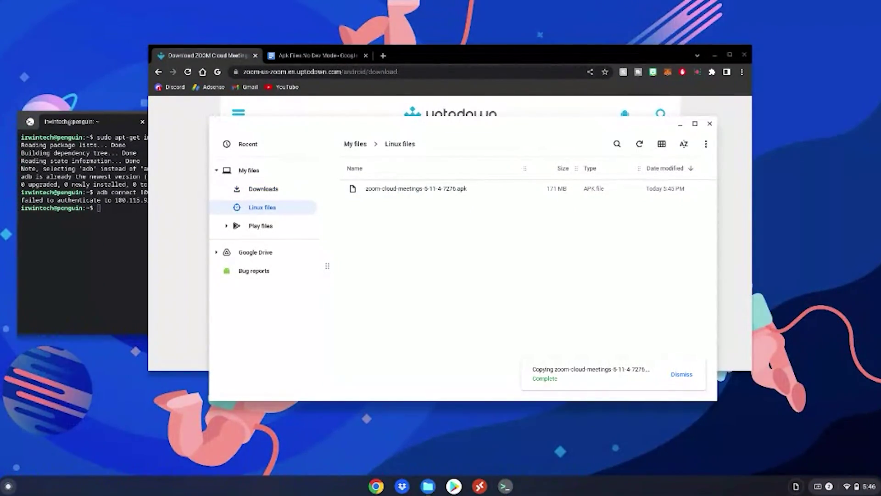
{"action": "left_click", "coordinate": [709, 124]}
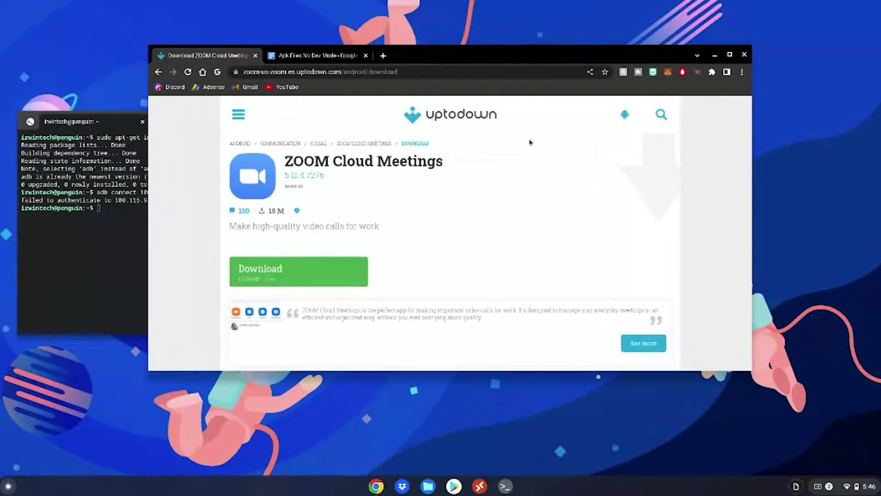
Run 'adb install zoom-cloud-meetings-5-11-4-7276.apk', completing the name with Tab; it errors with more than one device
{"action": "left_click", "coordinate": [317, 55]}
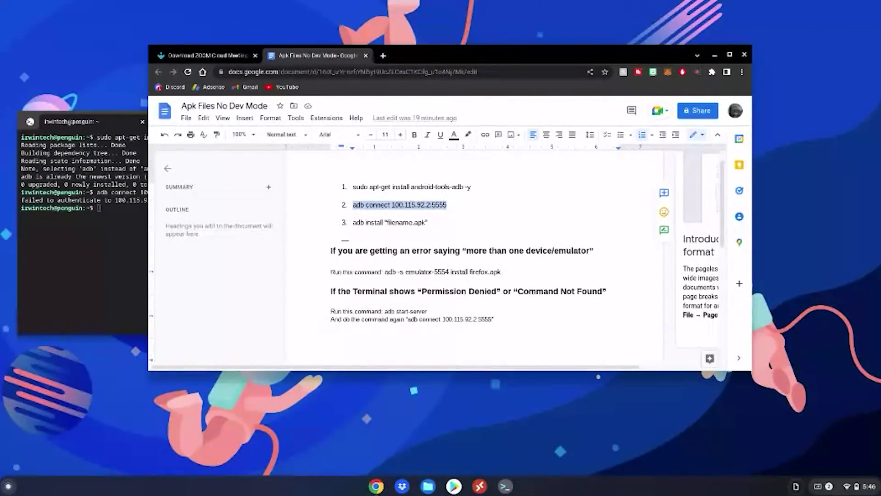
{"action": "left_click", "coordinate": [114, 212]}
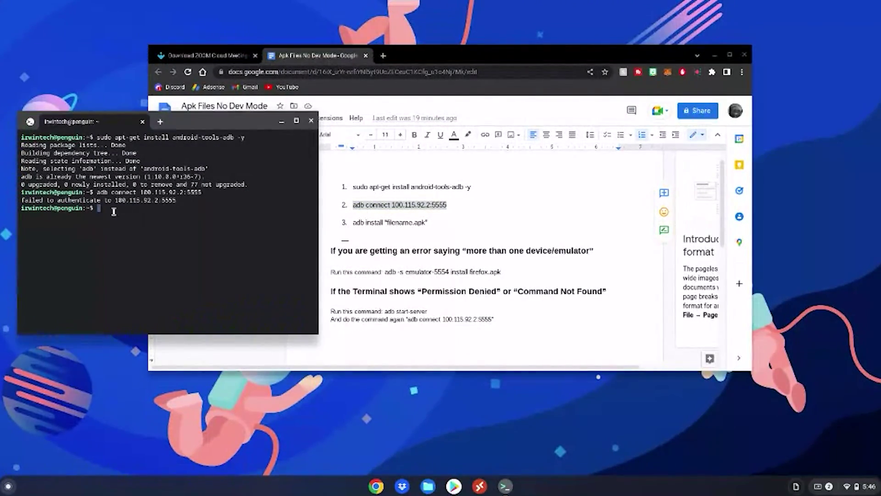
{"action": "type", "text": "adb install zoom"}
{"action": "key", "text": "Tab"}
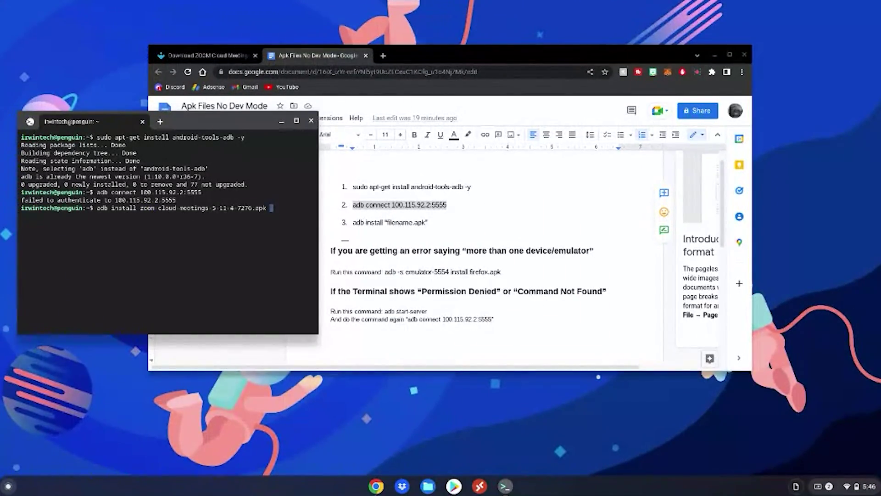
{"action": "key", "text": "Return"}
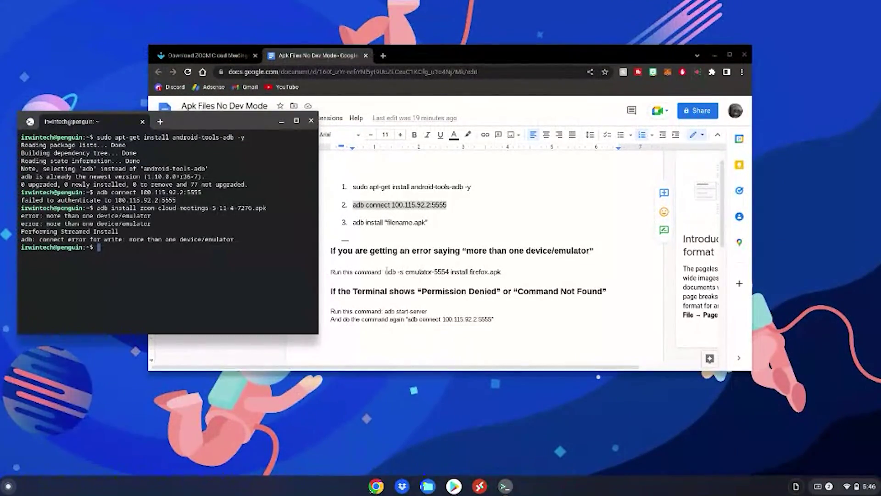
Run 'adb -s emulator-5554 install zoom-cloud-meetings-5-11-4-7276.apk', adapted from the doc's firefox.apk command
{"action": "left_click_drag", "start_coordinate": [384, 273], "coordinate": [505, 272]}
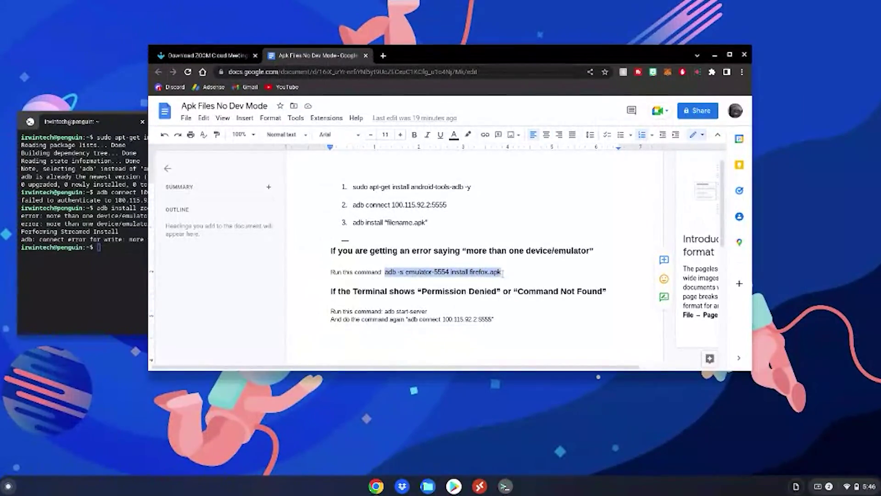
{"action": "right_click", "coordinate": [495, 272]}
{"action": "left_click", "coordinate": [518, 158]}
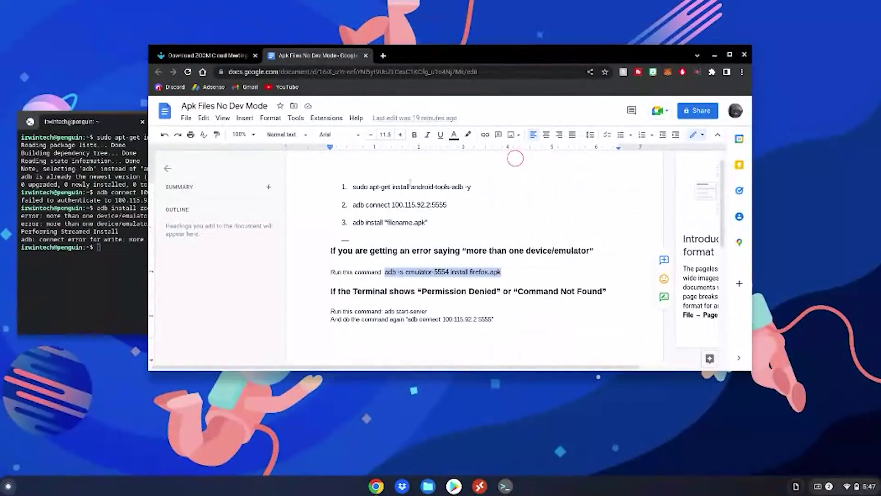
{"action": "left_click", "coordinate": [124, 253]}
{"action": "key", "text": "ctrl+shift+v"}
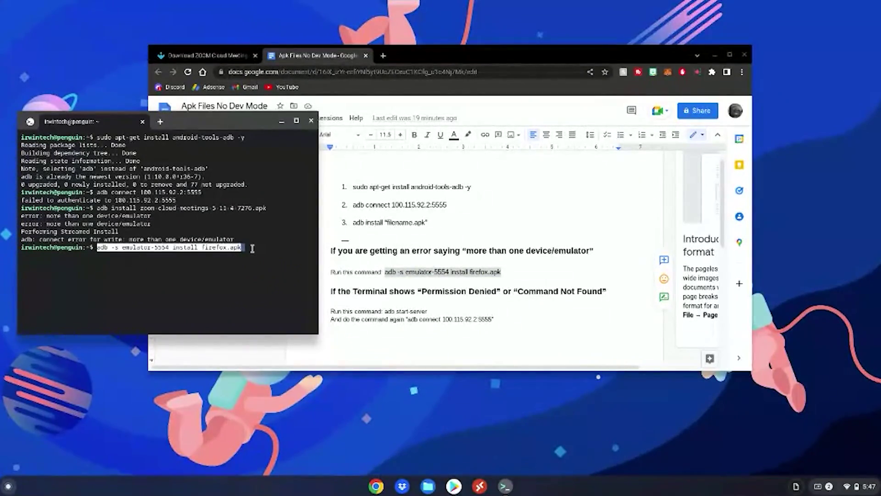
{"action": "key", "text": "BackSpace"}
{"action": "key", "text": "BackSpace"}
{"action": "key", "text": "BackSpace"}
{"action": "key", "text": "BackSpace"}
{"action": "key", "text": "BackSpace"}
{"action": "key", "text": "BackSpace"}
{"action": "key", "text": "BackSpace"}
{"action": "key", "text": "BackSpace"}
{"action": "key", "text": "BackSpace"}
{"action": "key", "text": "BackSpace"}
{"action": "key", "text": "BackSpace"}
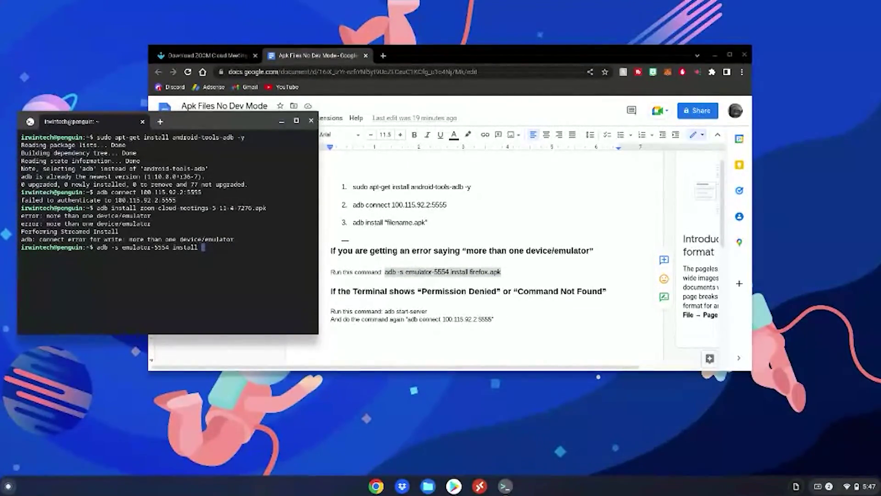
{"action": "type", "text": "zoom"}
{"action": "key", "text": "Tab"}
{"action": "key", "text": "Return"}
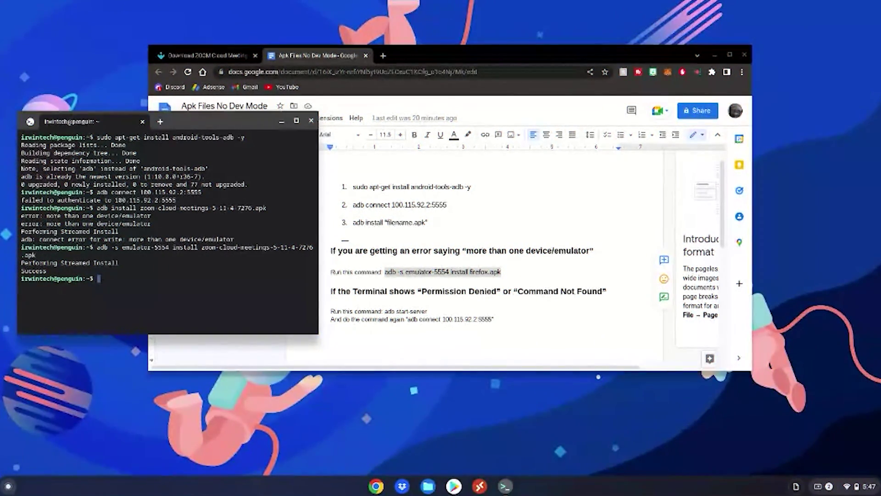
Open the full app grid in the launcher and start Zoom
{"action": "left_click", "coordinate": [8, 486]}
{"action": "left_click", "coordinate": [440, 386]}
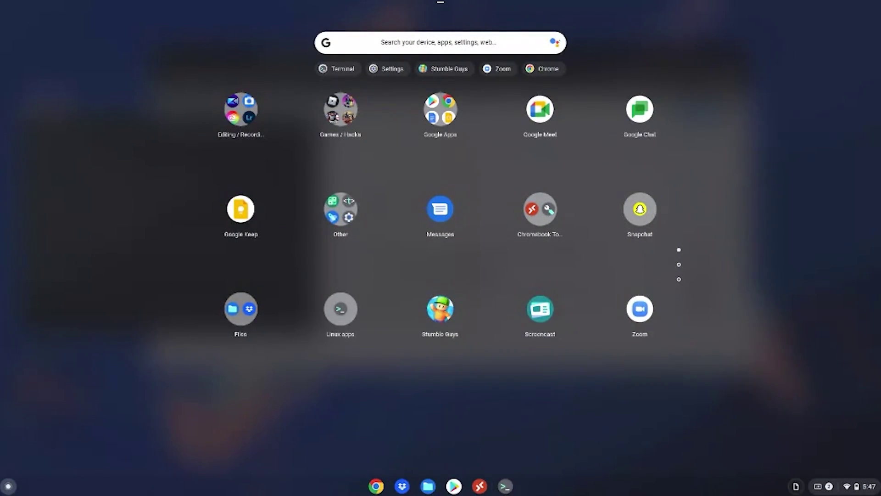
{"action": "left_click", "coordinate": [640, 312]}
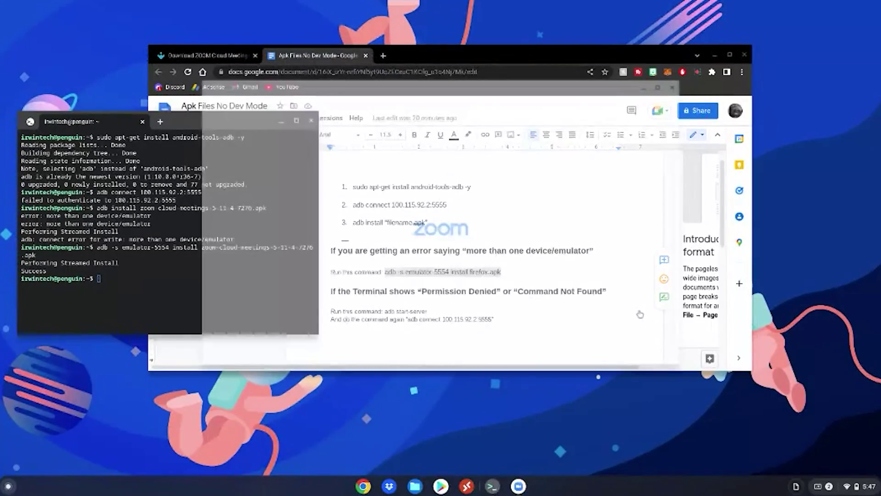